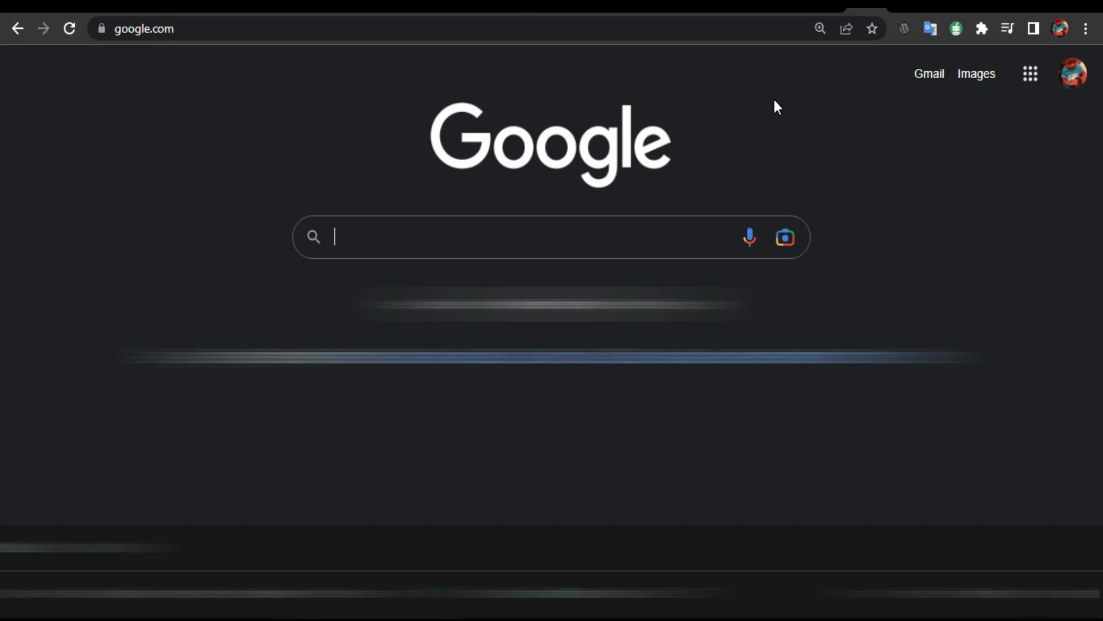
# Search Google for "chat gpt everywhere"
pyautogui.click(451, 239)
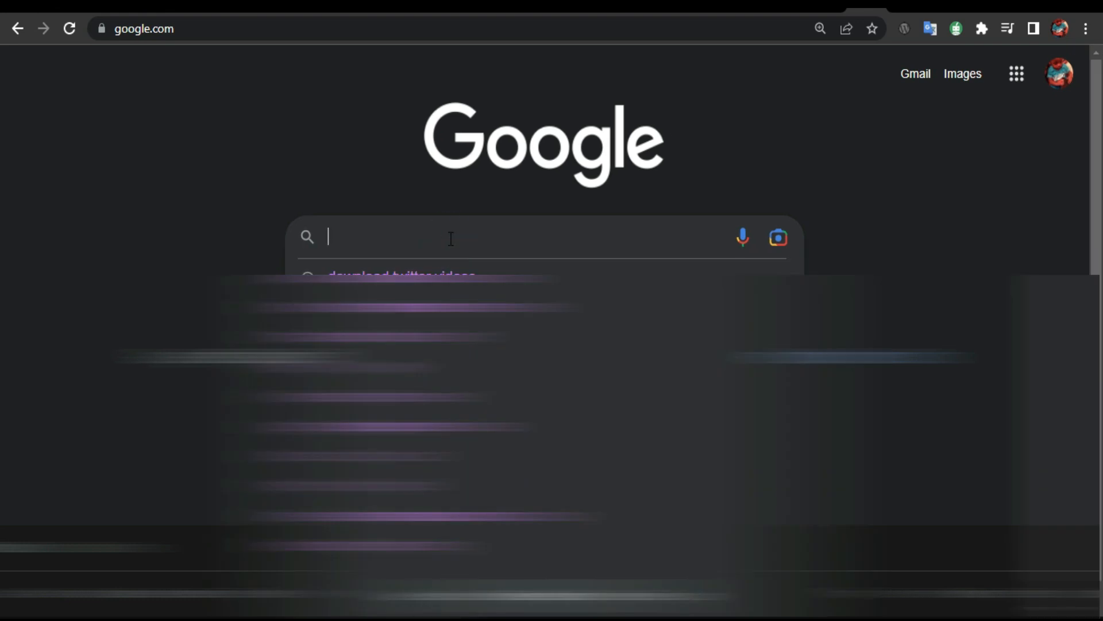
pyautogui.write('chat')
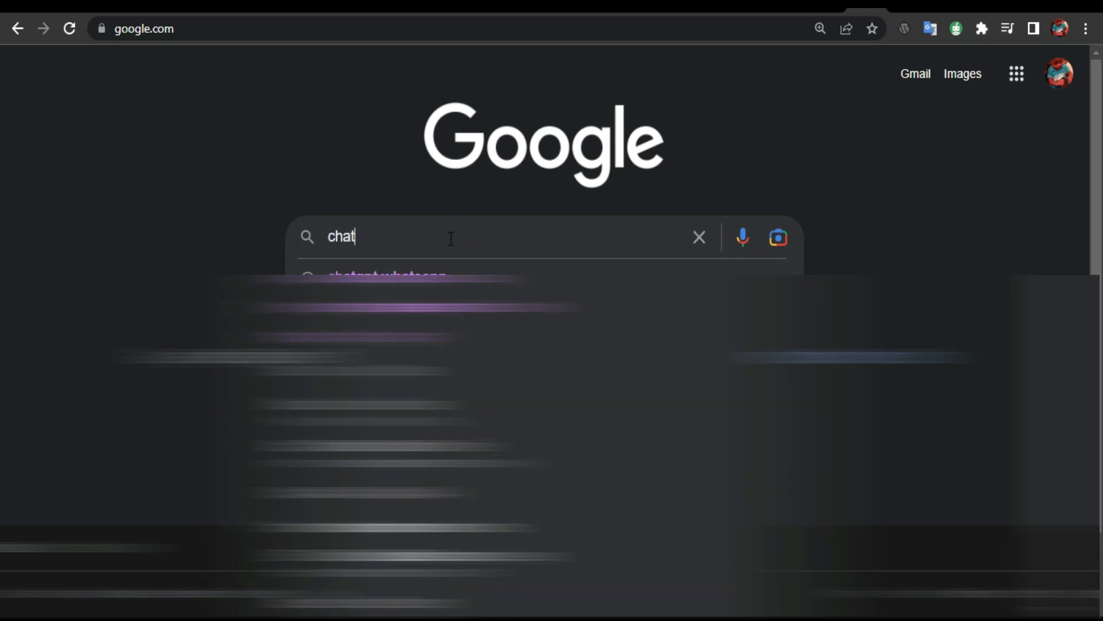
pyautogui.write('gpt e')
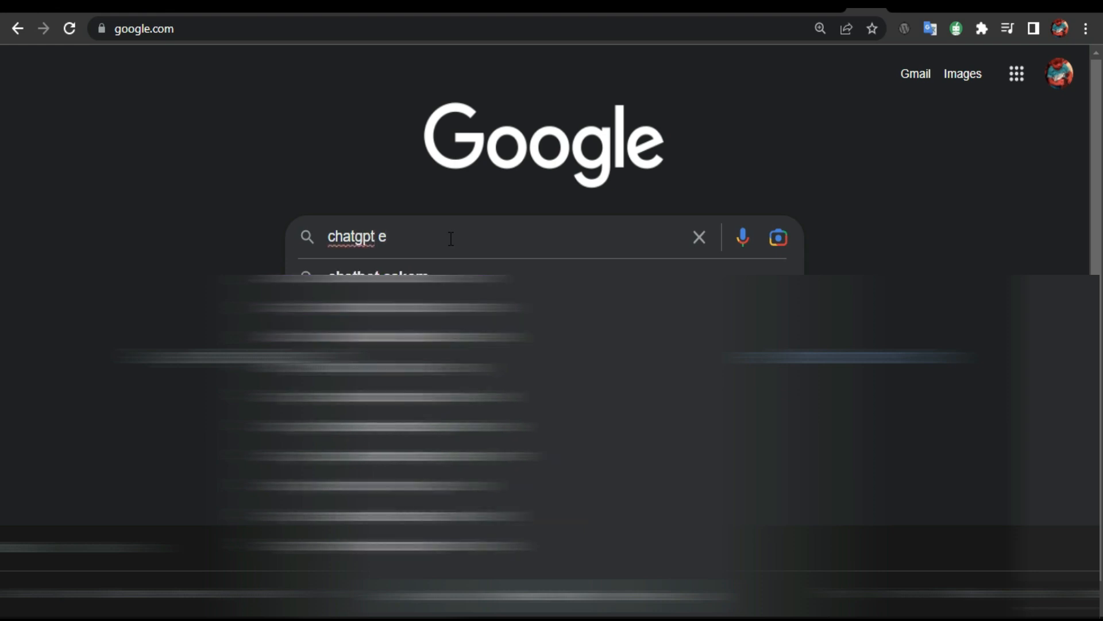
pyautogui.write('v')
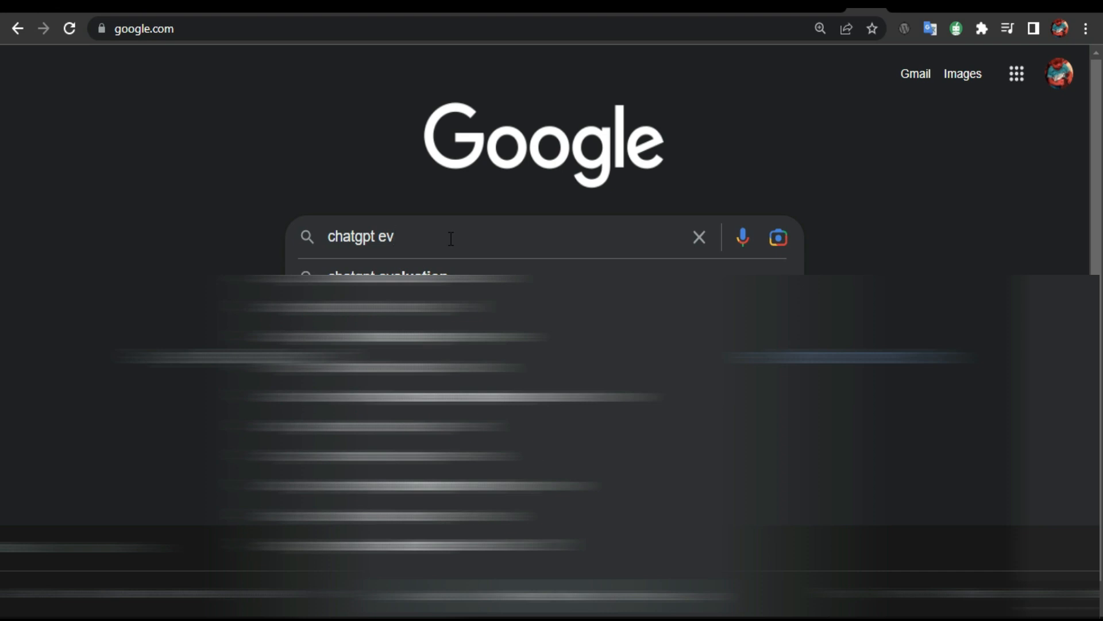
pyautogui.click(402, 338)
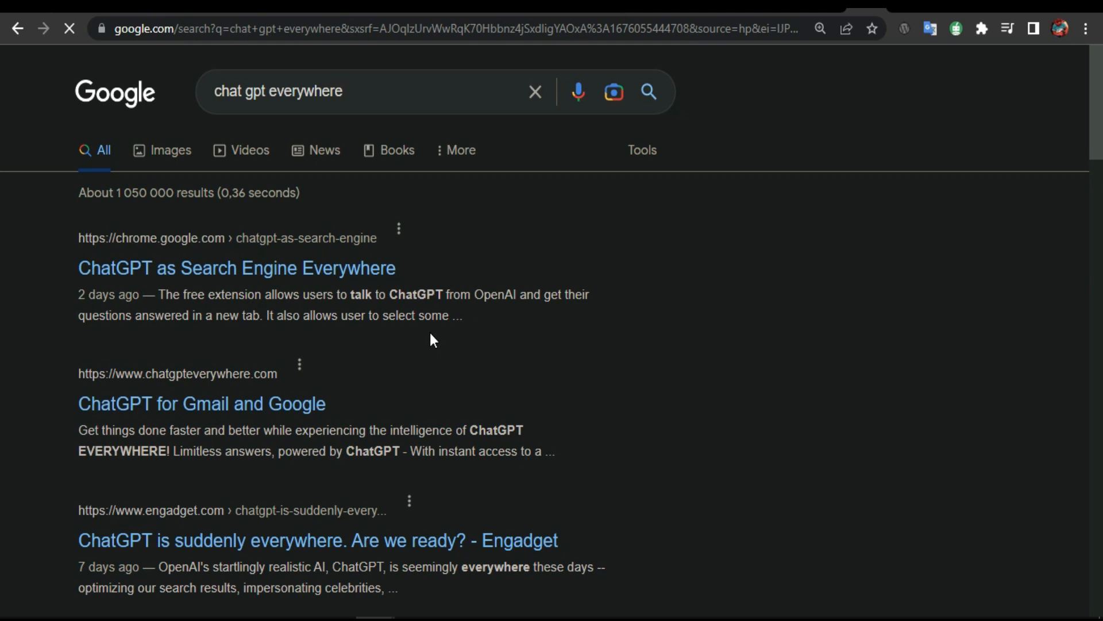
# Open the Chrome Web Store search result for "ChatGPT as Search Engine Everywhere" and look over its listing page
pyautogui.scroll(-4, 431, 333)
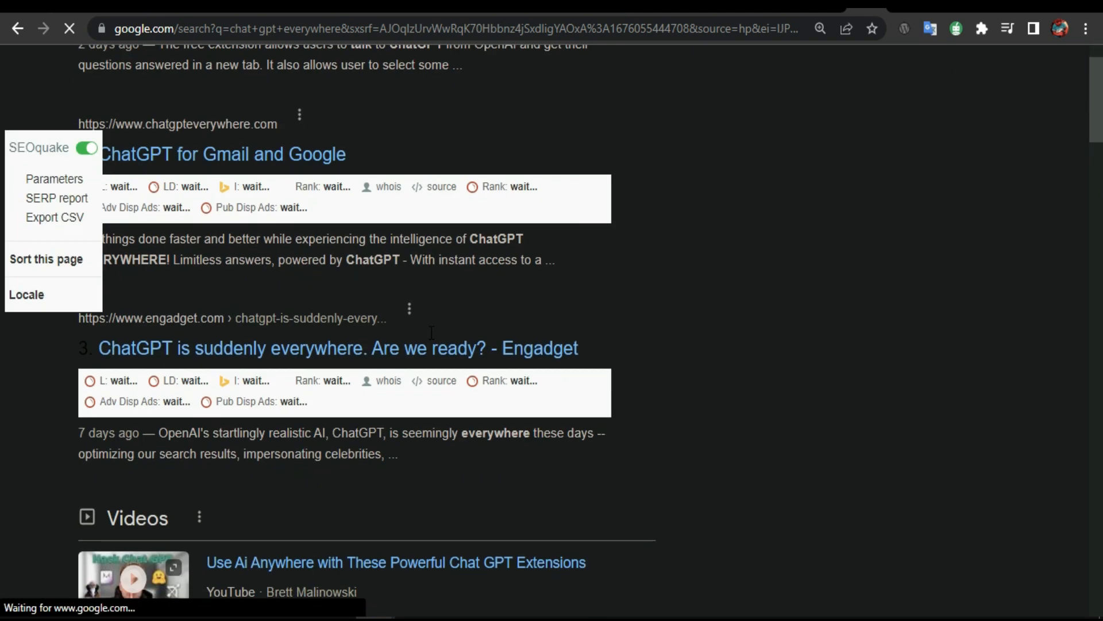
pyautogui.scroll(5, 429, 332)
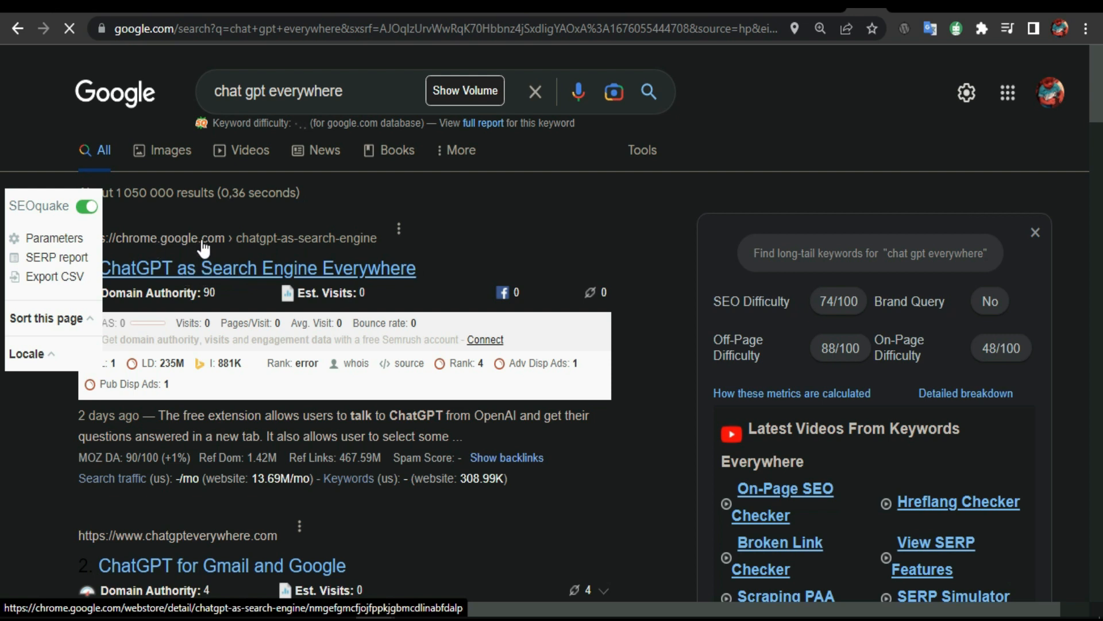
pyautogui.click(243, 274)
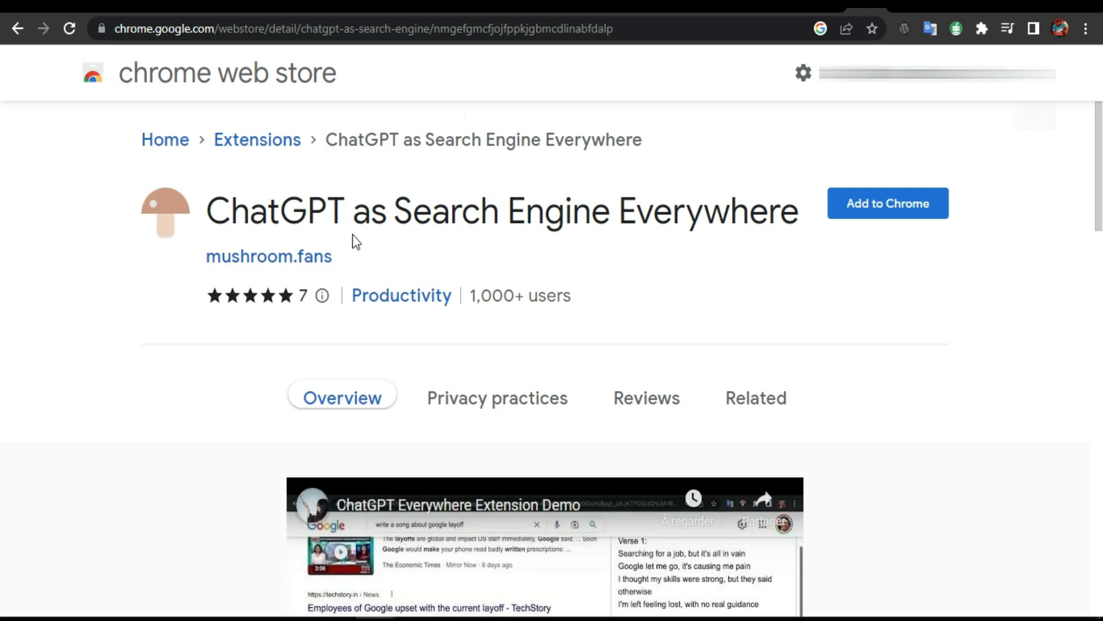
pyautogui.scroll(-3, 352, 239)
pyautogui.scroll(2, 351, 235)
pyautogui.scroll(1, 352, 234)
# Go to the Chrome Web Store home page and search the store for "chatgpt everywhere"
pyautogui.click(91, 84)
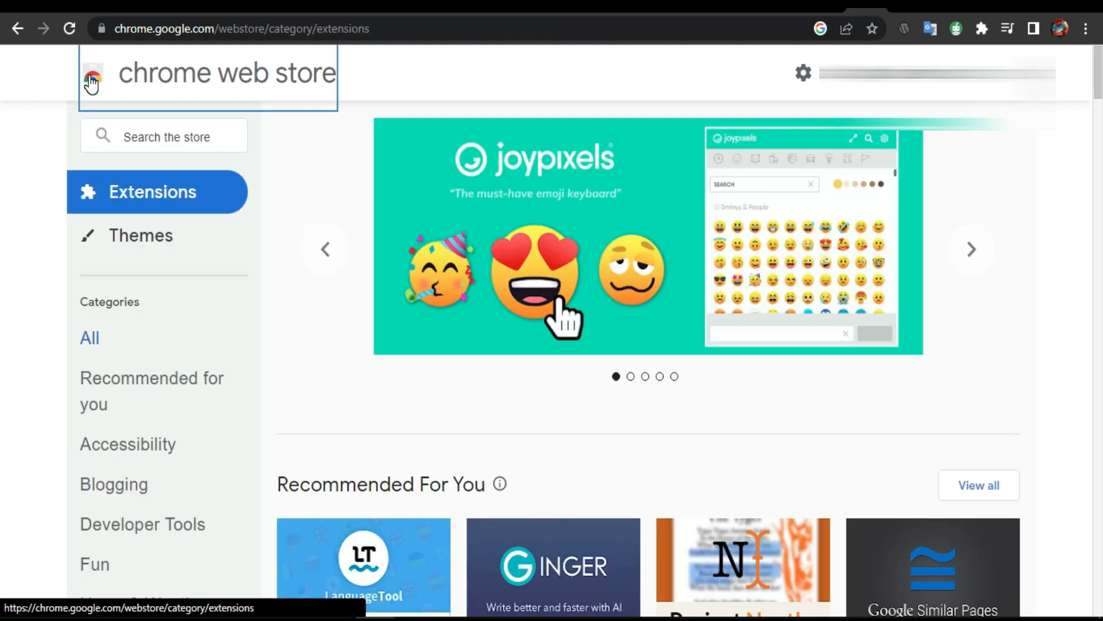
pyautogui.click(175, 136)
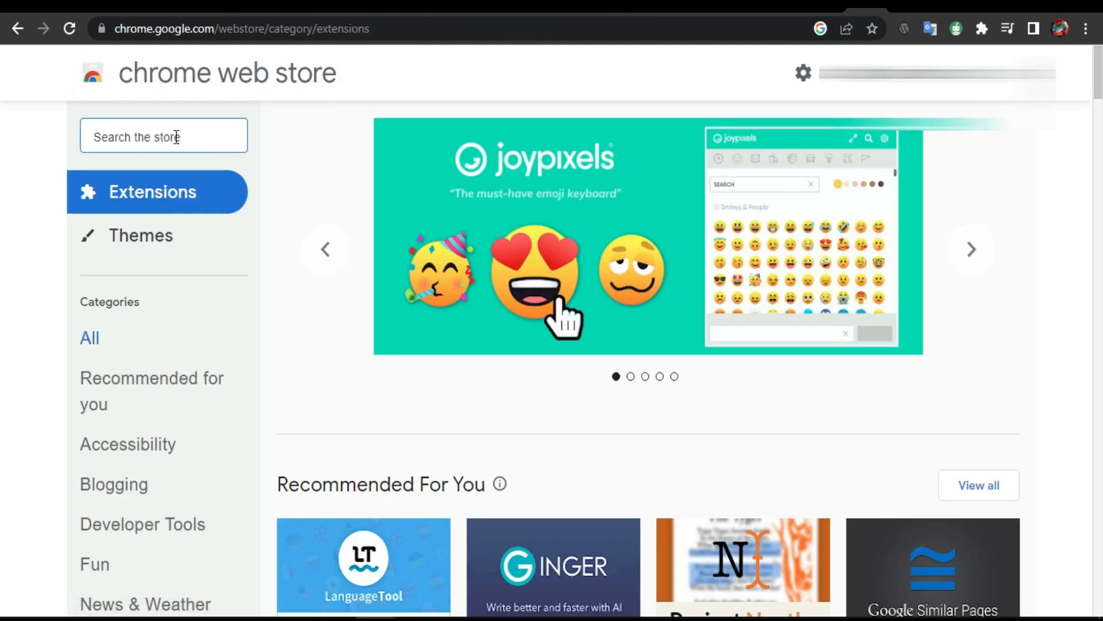
pyautogui.write('chat')
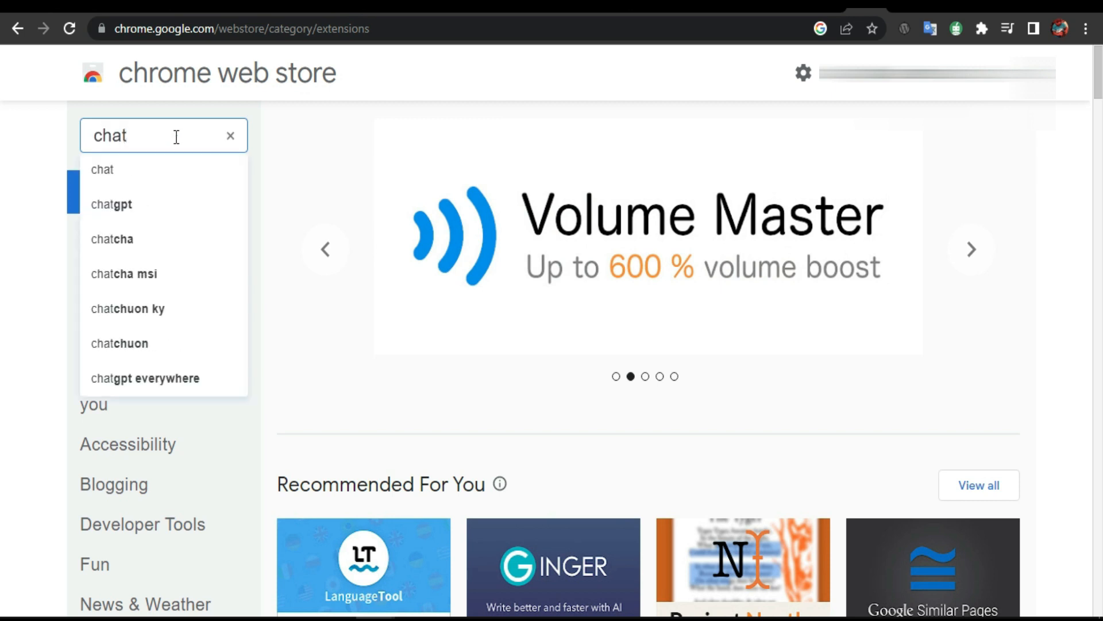
pyautogui.click(147, 378)
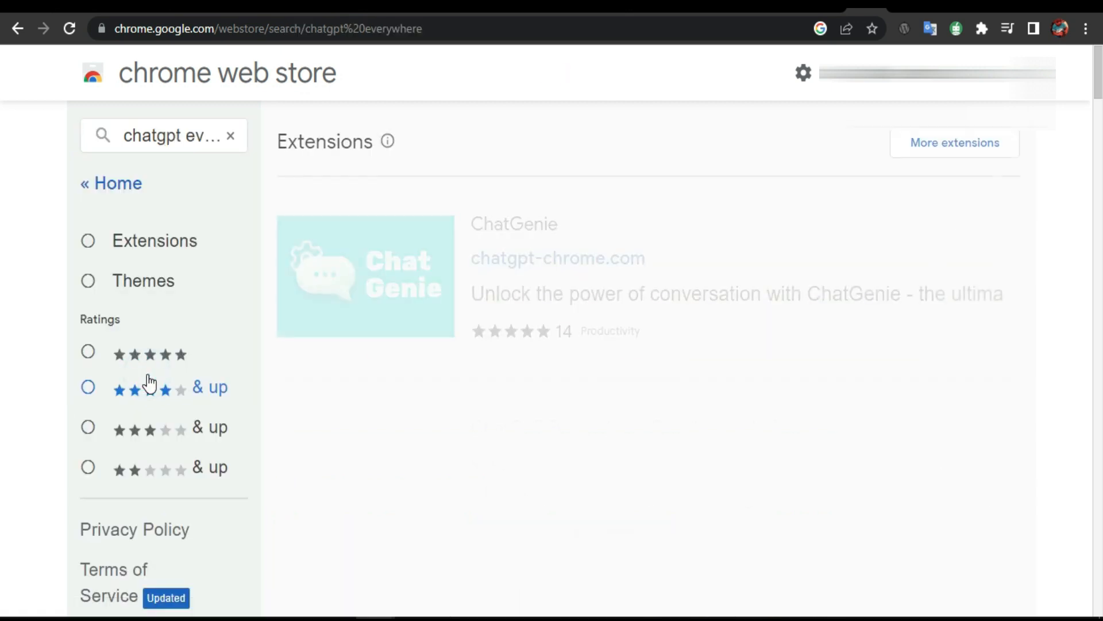
# Open the "ChatGPT Everywhere: Gmail, Google & more" listing and add the extension to Chrome
pyautogui.scroll(-2, 601, 437)
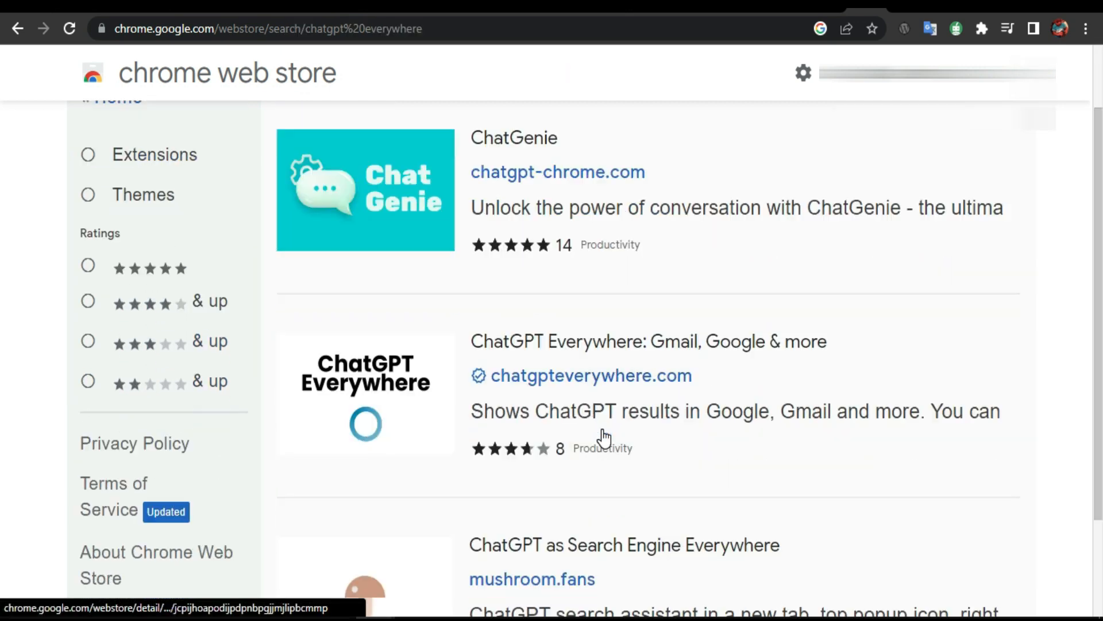
pyautogui.scroll(-3, 587, 394)
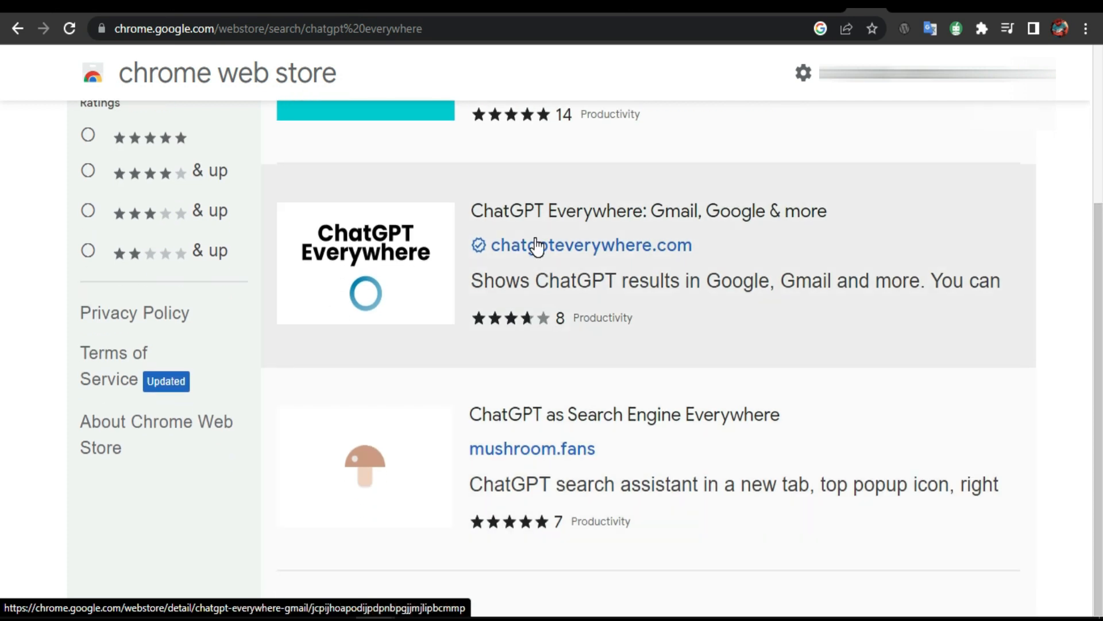
pyautogui.scroll(2, 537, 246)
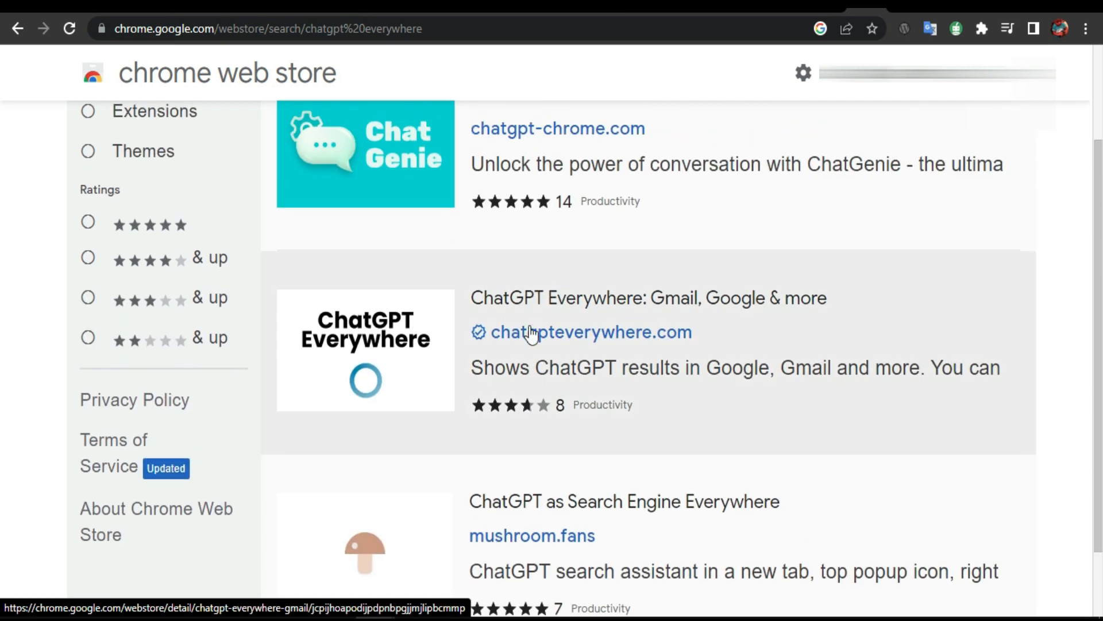
pyautogui.click(425, 337)
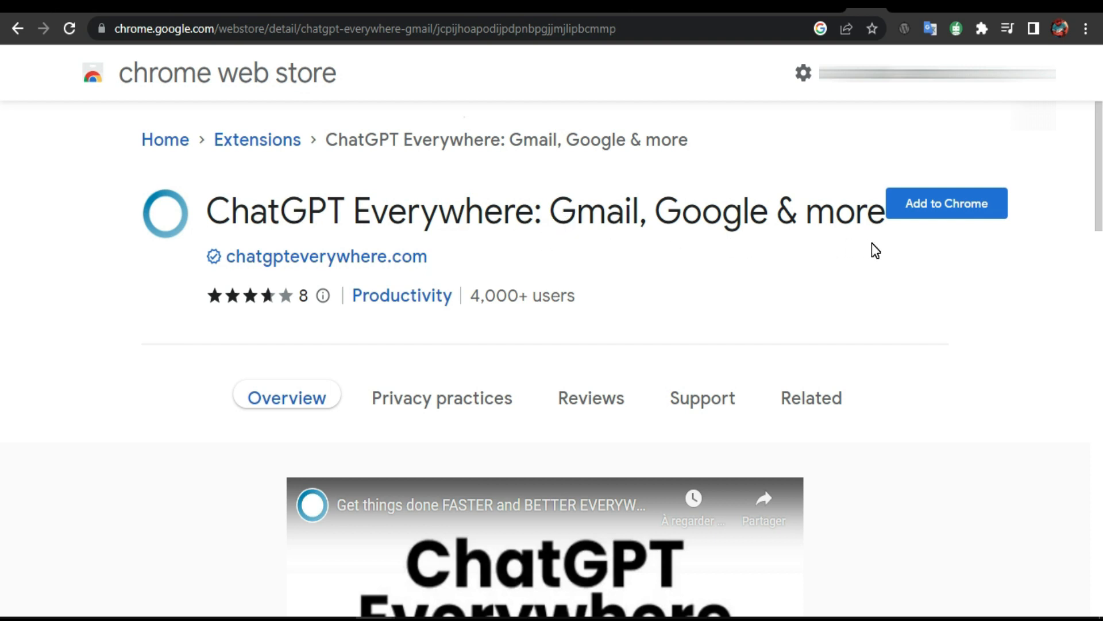
pyautogui.click(929, 213)
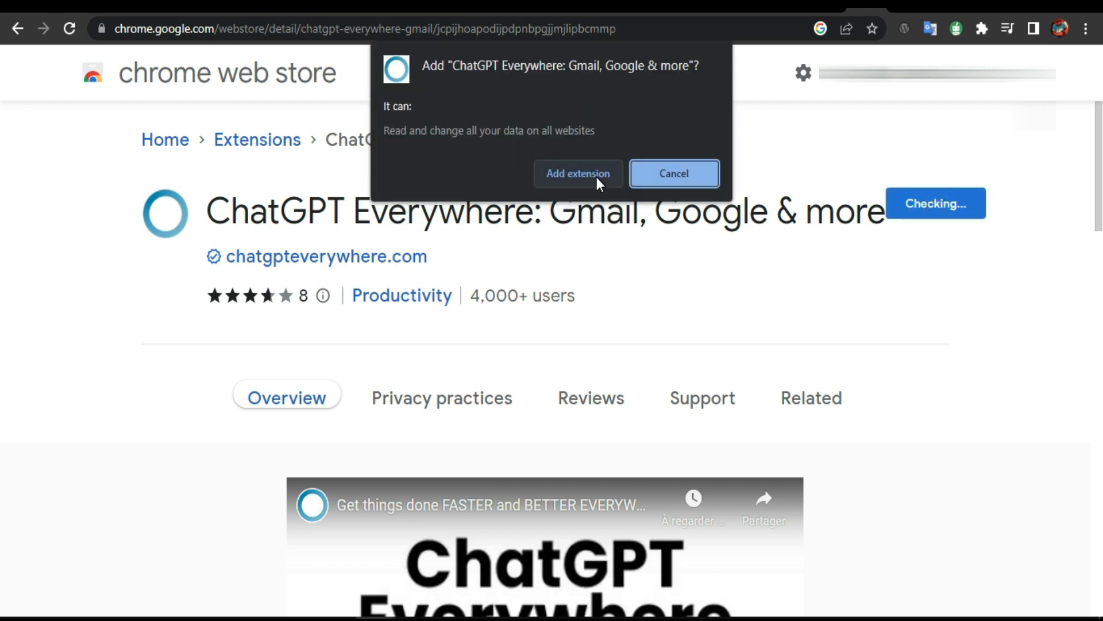
pyautogui.click(596, 177)
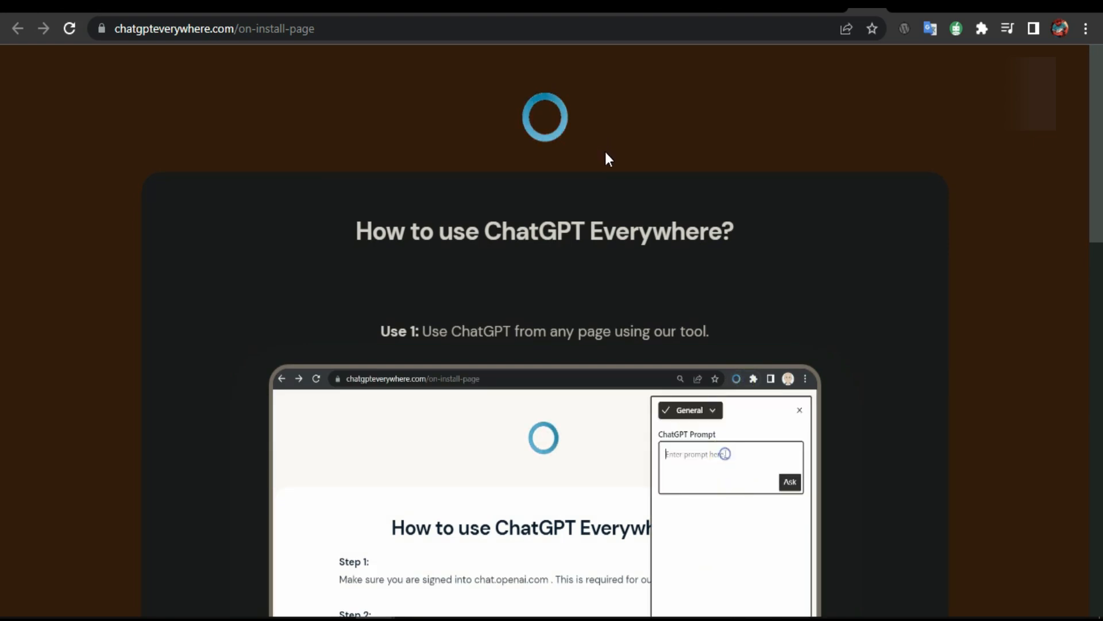
# Switch to Gmail, reload the inbox and start a new message
pyautogui.click(801, 10)
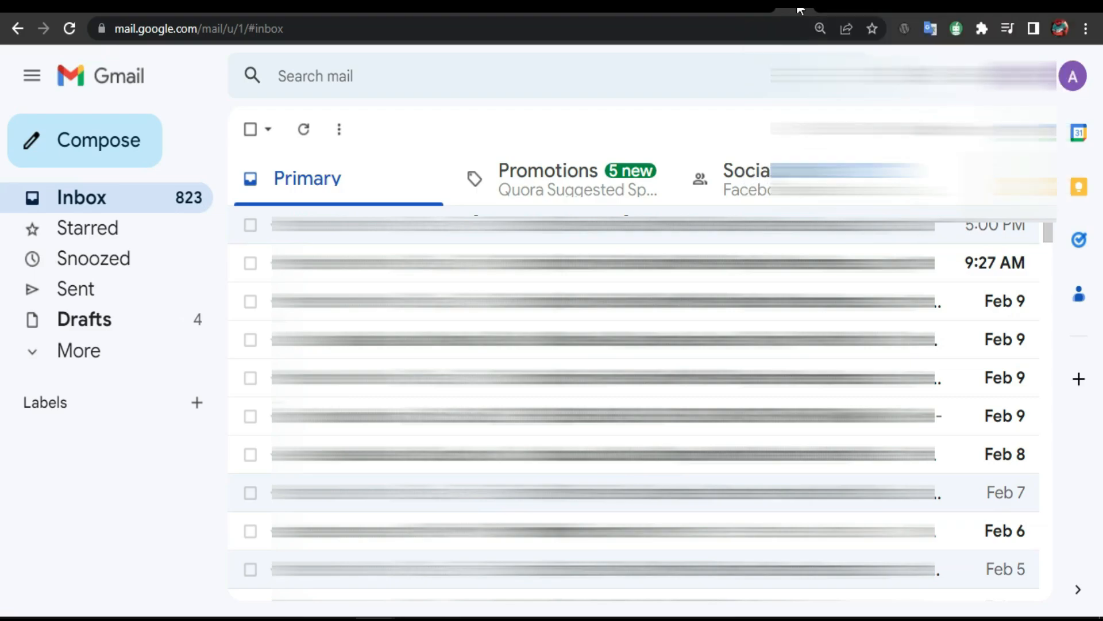
pyautogui.click(70, 29)
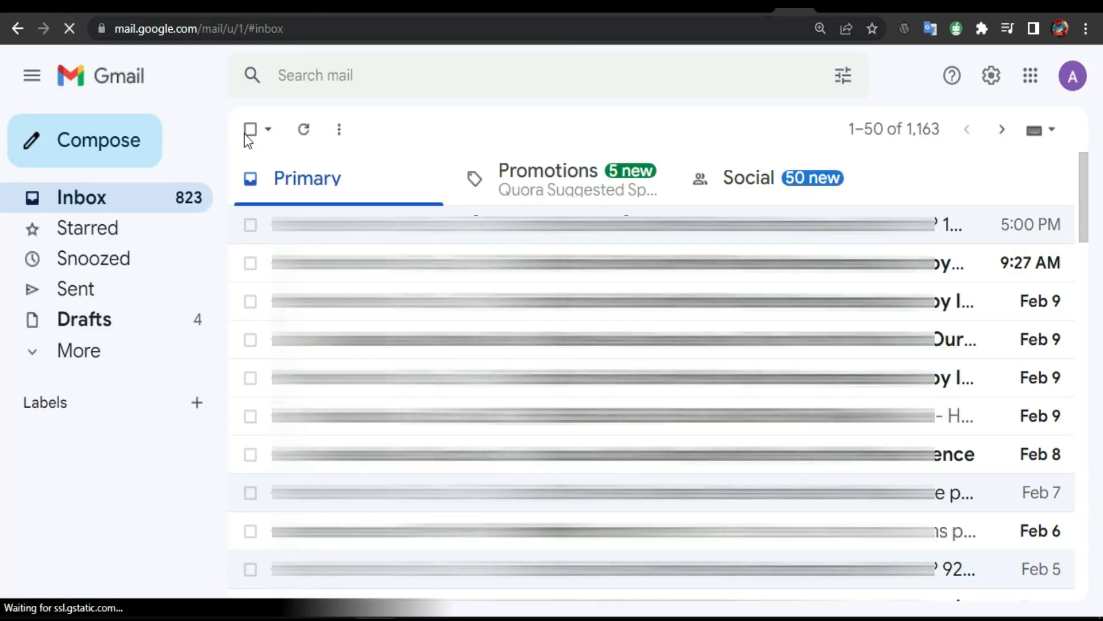
pyautogui.click(116, 139)
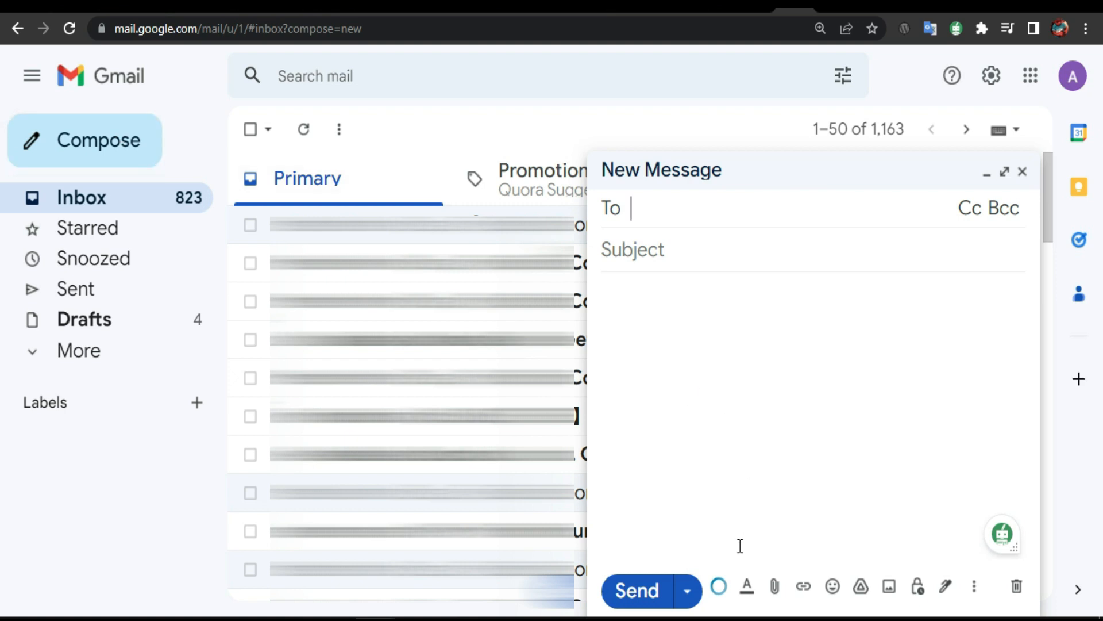
# Open the ChatGPT Everywhere assistant from the new message and ask it for the email "follow up regarding my quote i send to you last week"
pyautogui.click(719, 588)
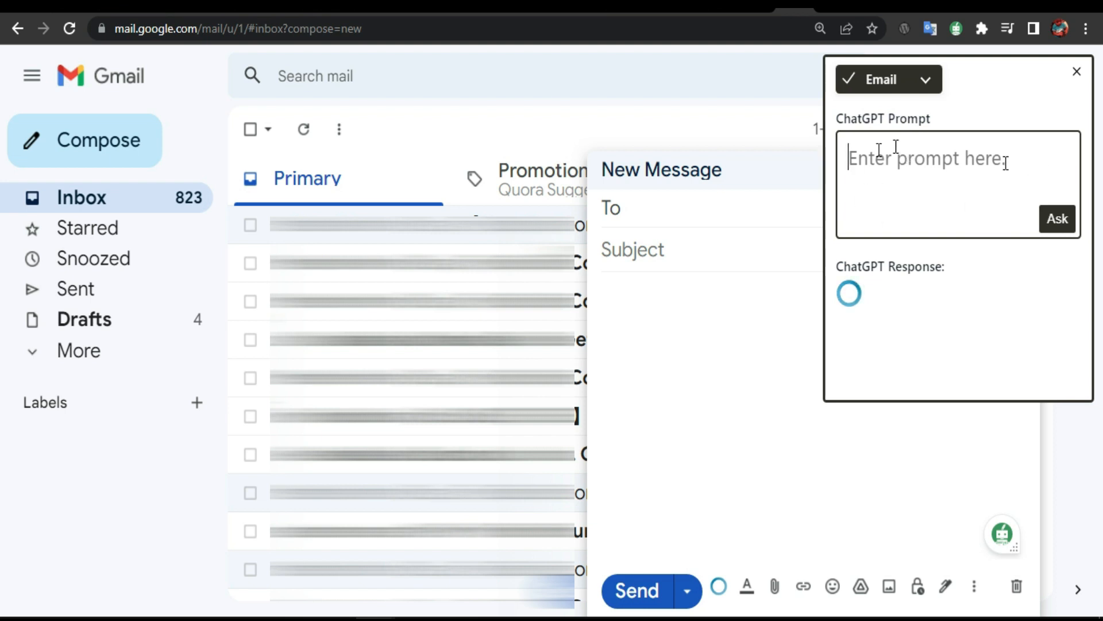
pyautogui.click(898, 170)
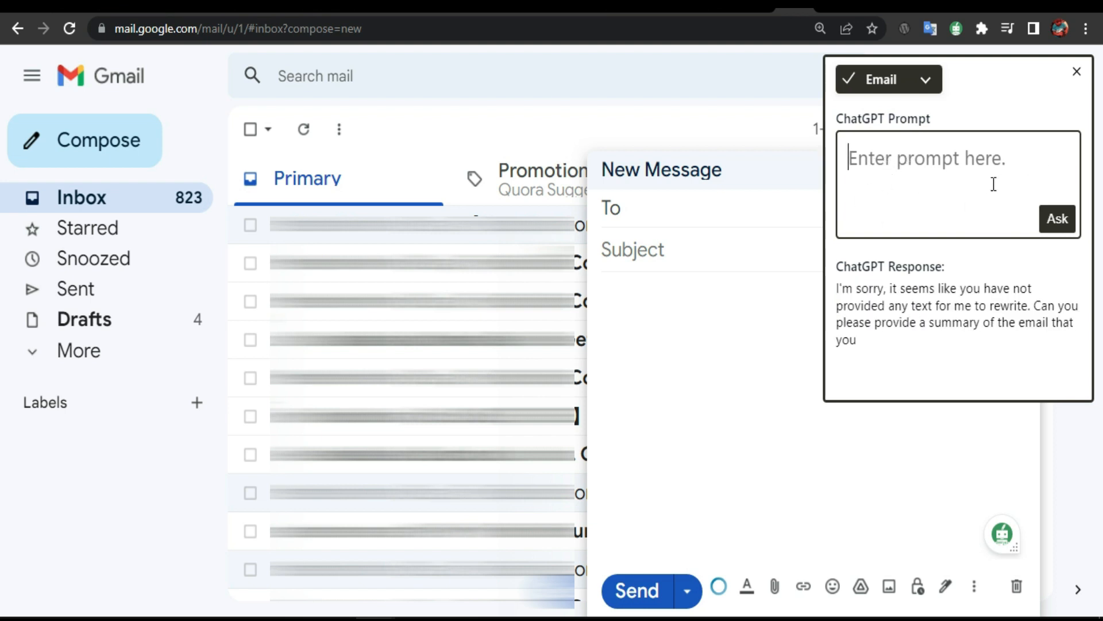
pyautogui.click(877, 176)
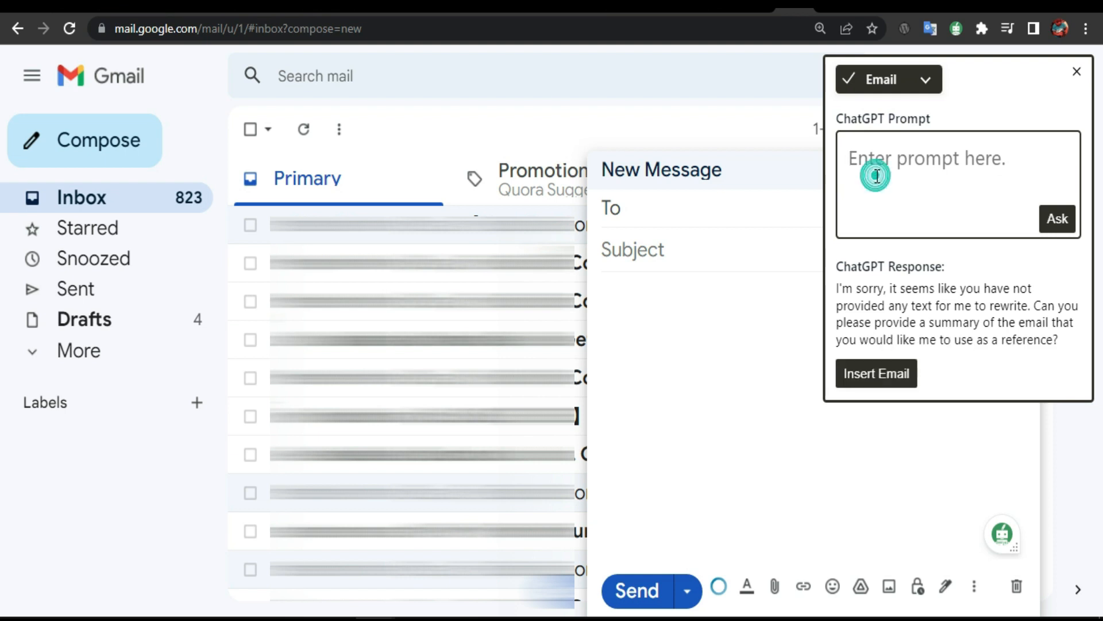
pyautogui.write('f')
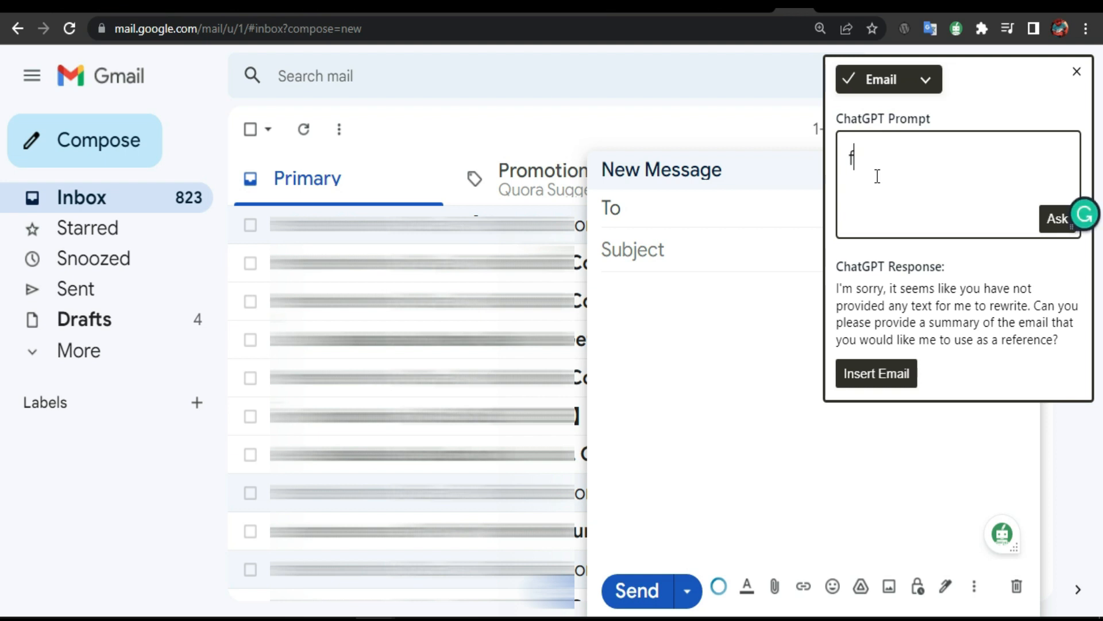
pyautogui.write('ollow up ')
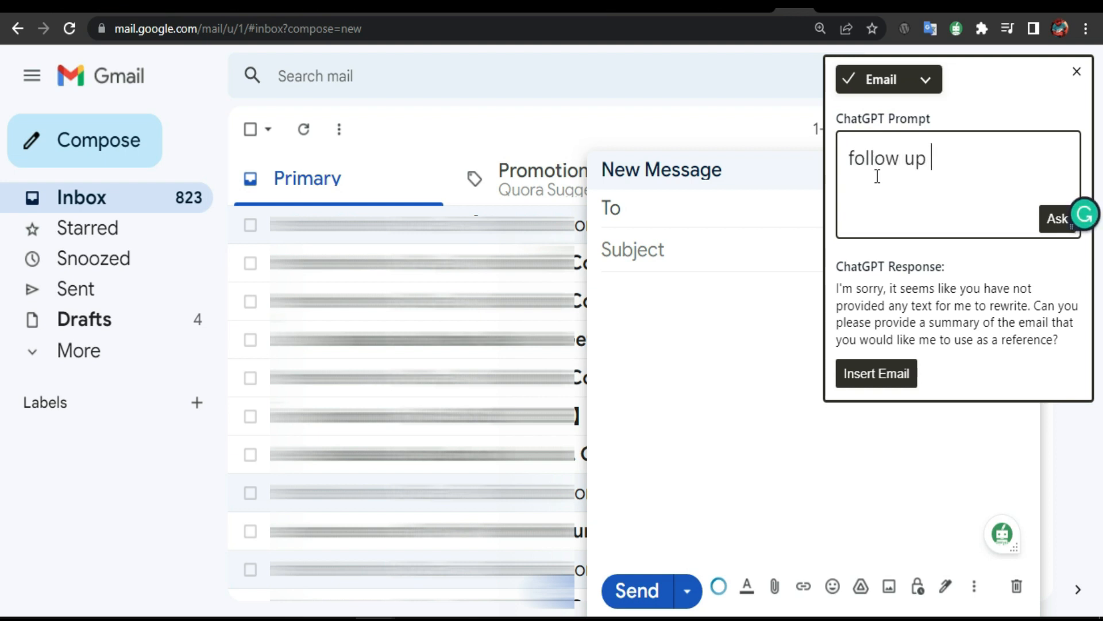
pyautogui.write('regarding my')
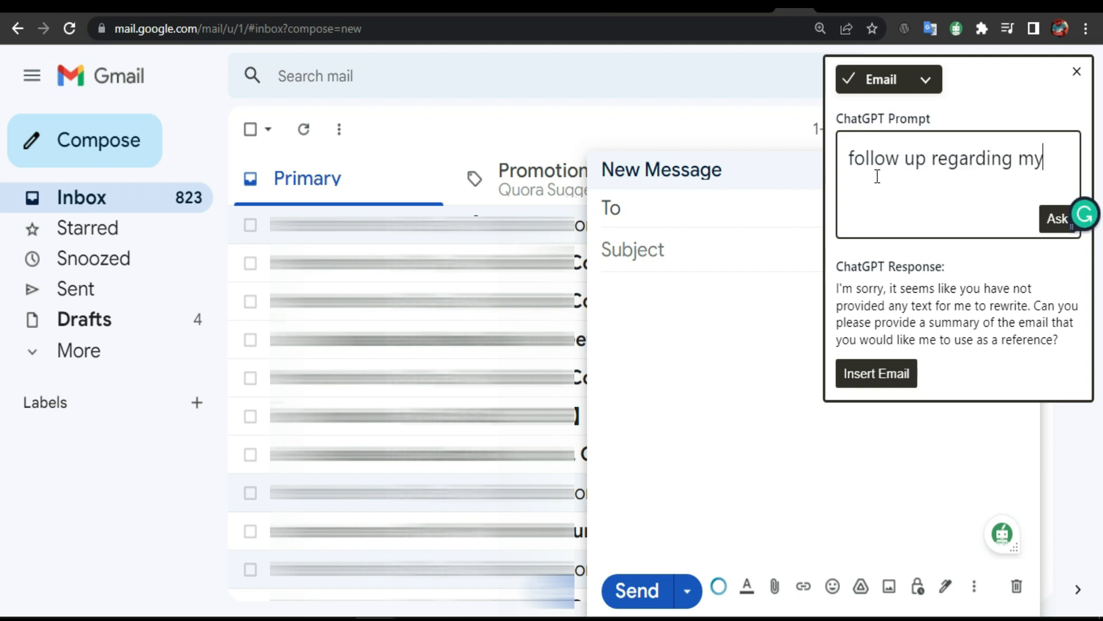
pyautogui.write(' quote')
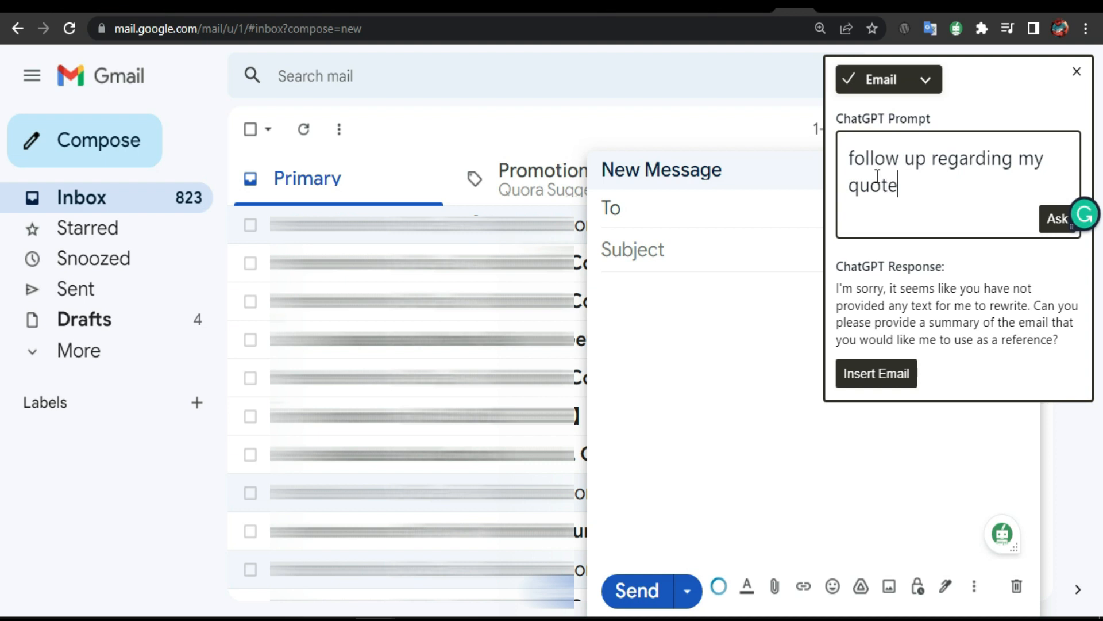
pyautogui.write(' i send to y')
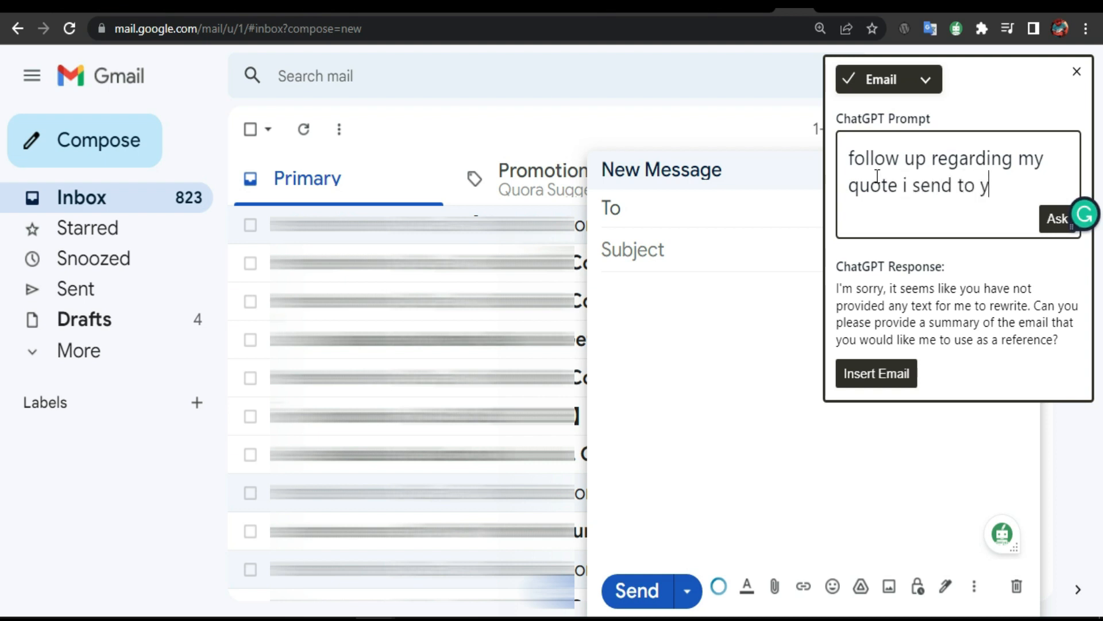
pyautogui.write('ou las')
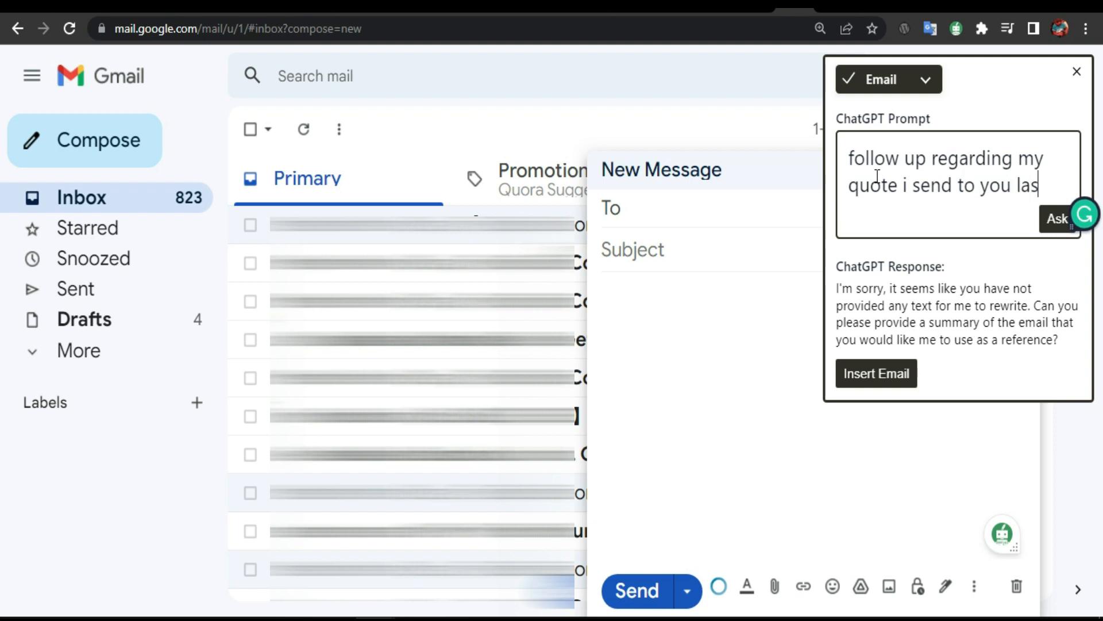
pyautogui.write('t week')
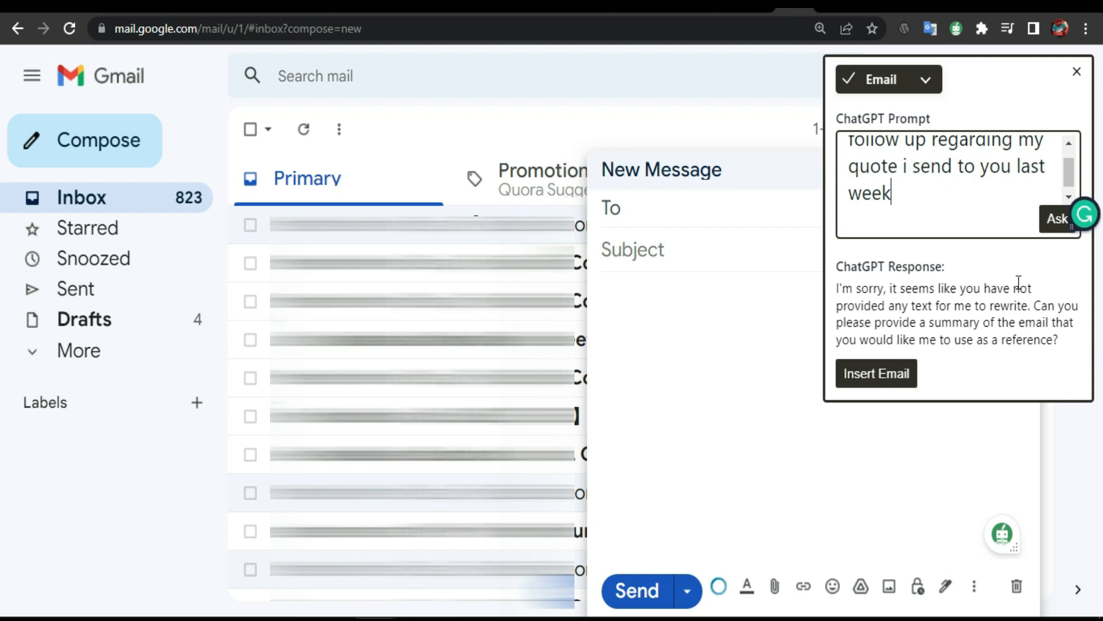
pyautogui.click(1055, 221)
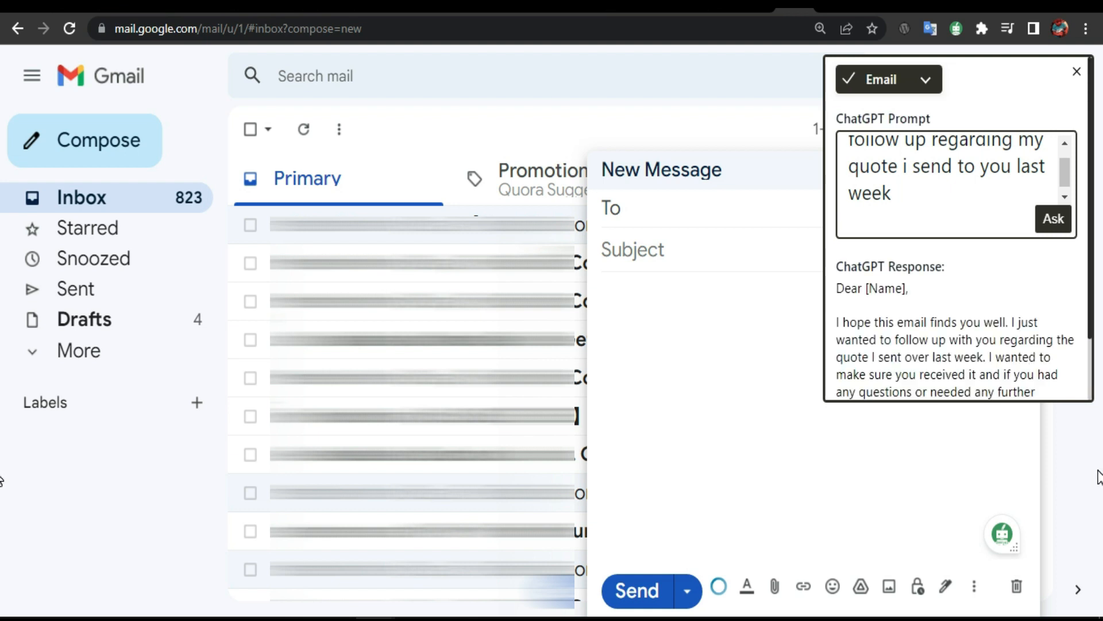
# Review the generated follow-up email, insert it into the new message and close the assistant
pyautogui.click(866, 619)
pyautogui.click(866, 619)
pyautogui.scroll(-3, 1007, 253)
pyautogui.scroll(2, 1001, 251)
pyautogui.scroll(-3, 1001, 251)
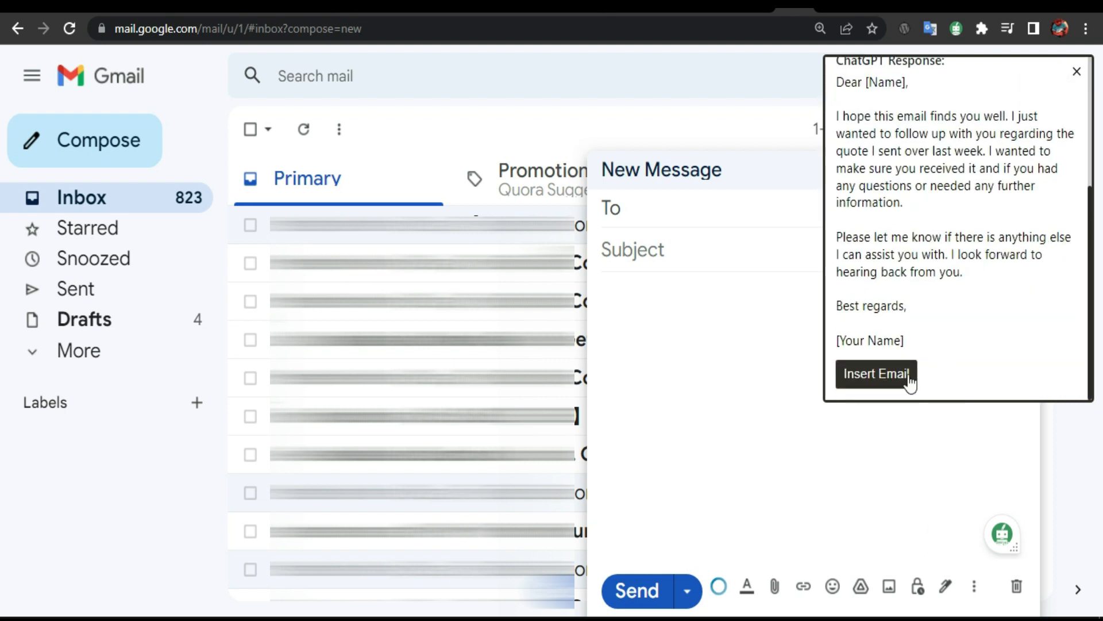
pyautogui.click(885, 379)
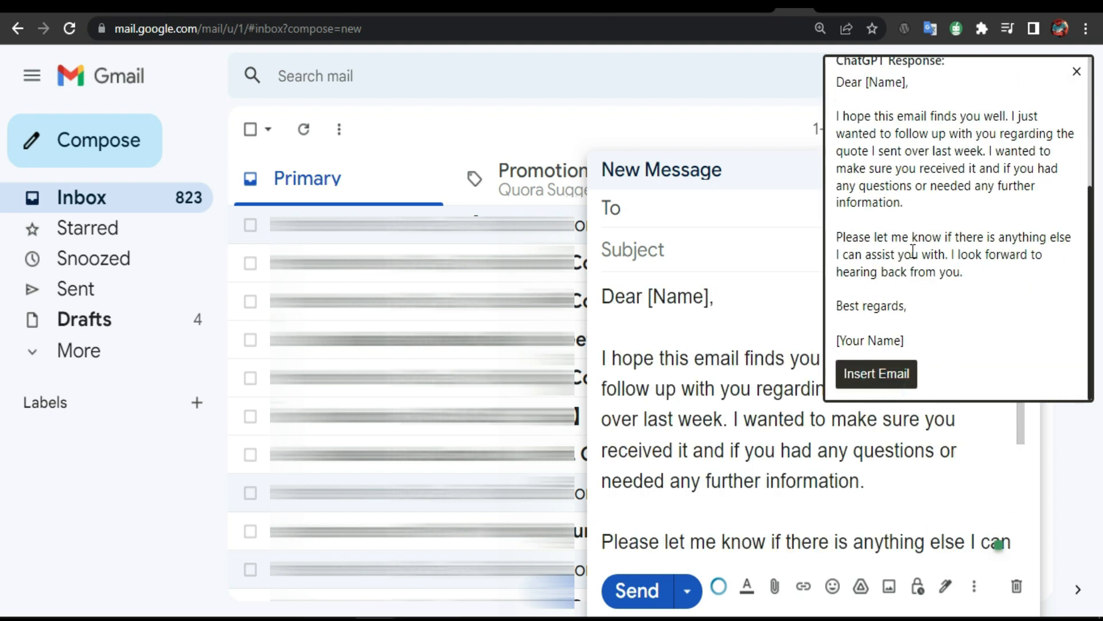
pyautogui.click(1076, 72)
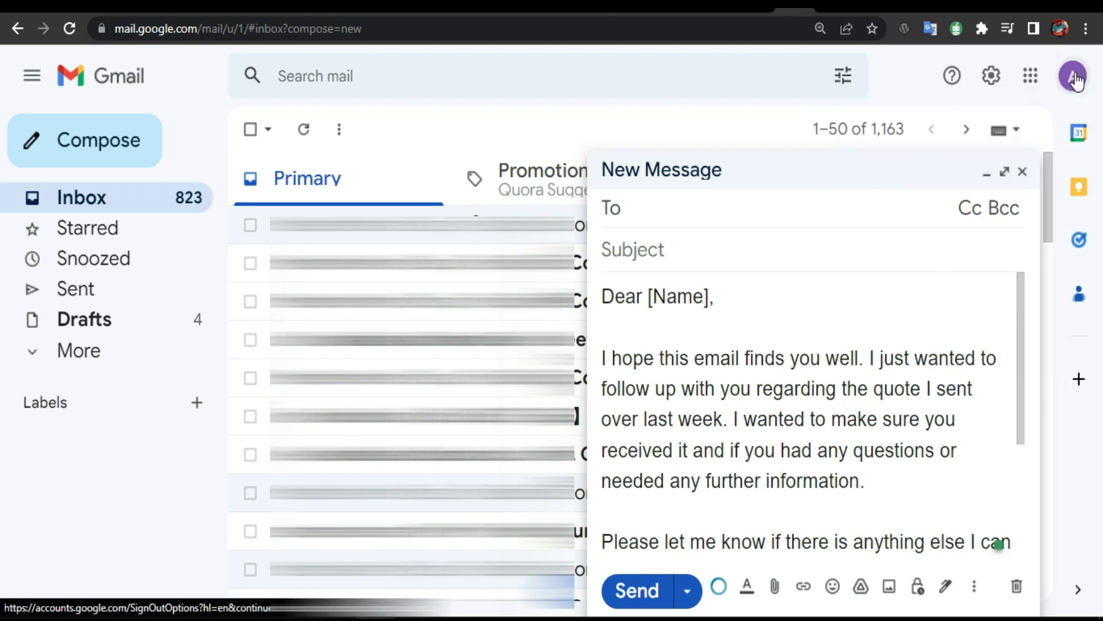
# Review the inserted follow-up email and replace the [Name] placeholder in its greeting with the recipient's name
pyautogui.scroll(-3, 758, 359)
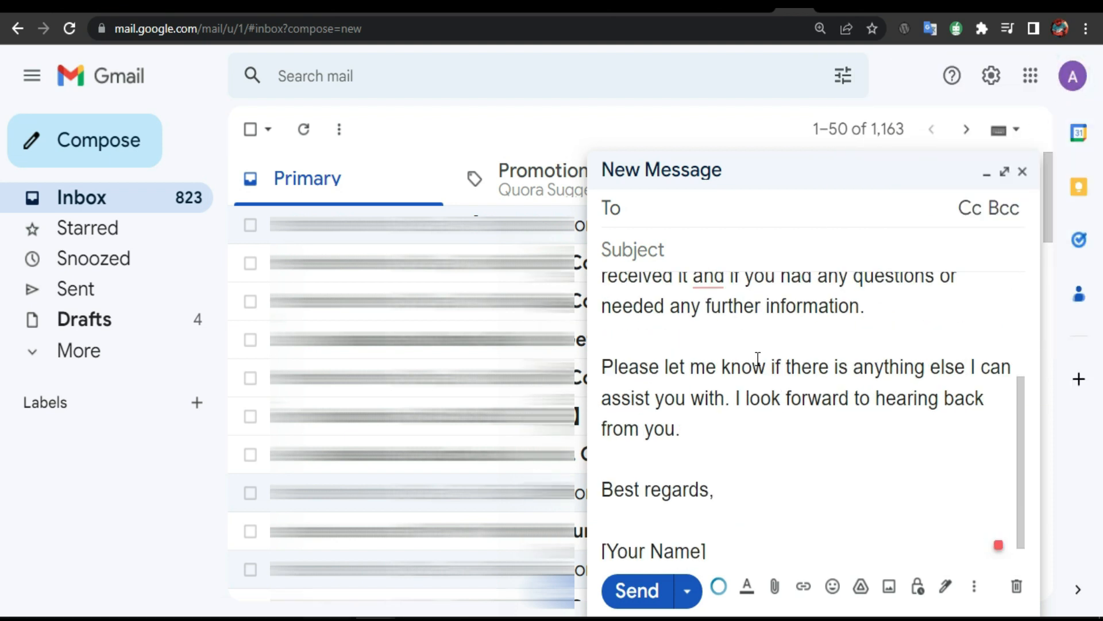
pyautogui.scroll(4, 758, 359)
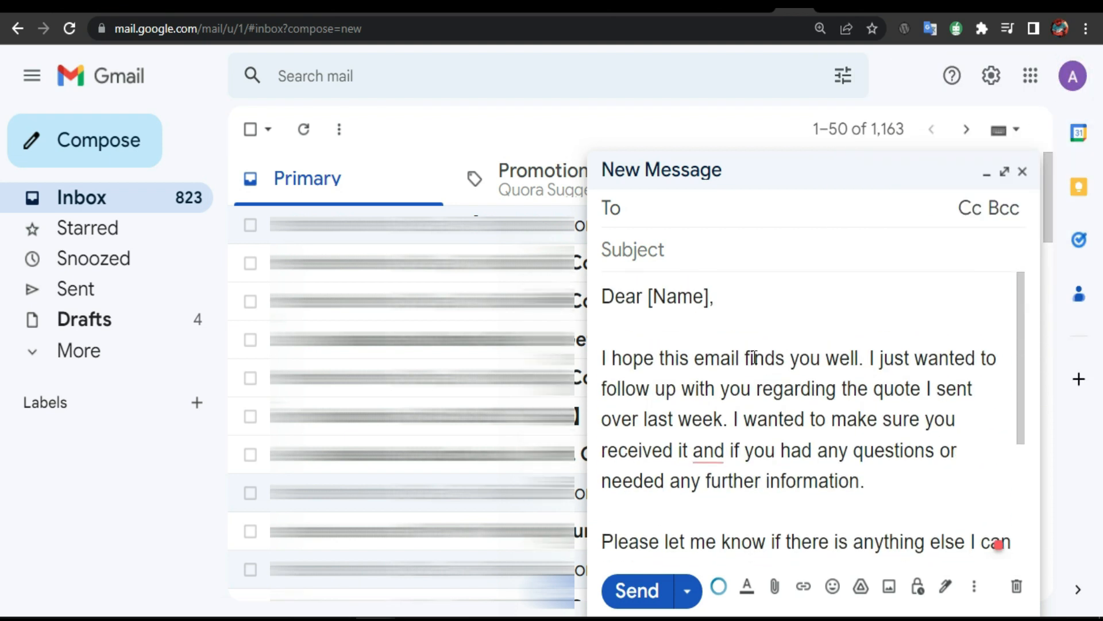
pyautogui.click(709, 298)
pyautogui.press('BackSpace')
pyautogui.press('BackSpace')
pyautogui.press('BackSpace')
pyautogui.press('BackSpace')
pyautogui.press('BackSpace')
pyautogui.press('BackSpace')
pyautogui.write('Alpha')
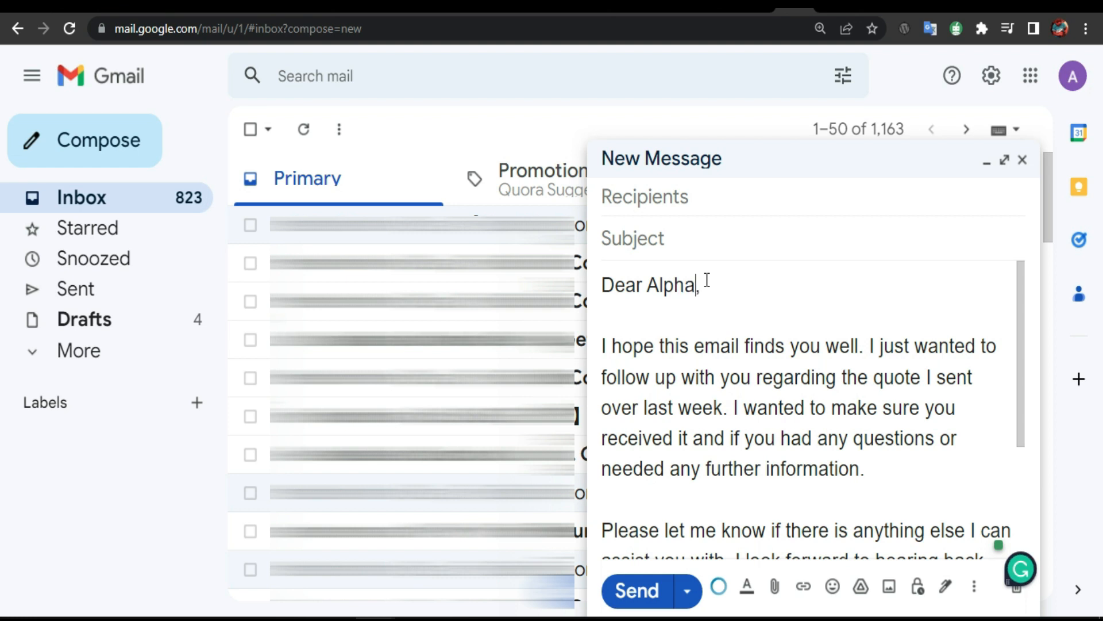
# Replace the [Your Name] placeholder under "Best regards," with the sender's first name
pyautogui.scroll(-3, 710, 288)
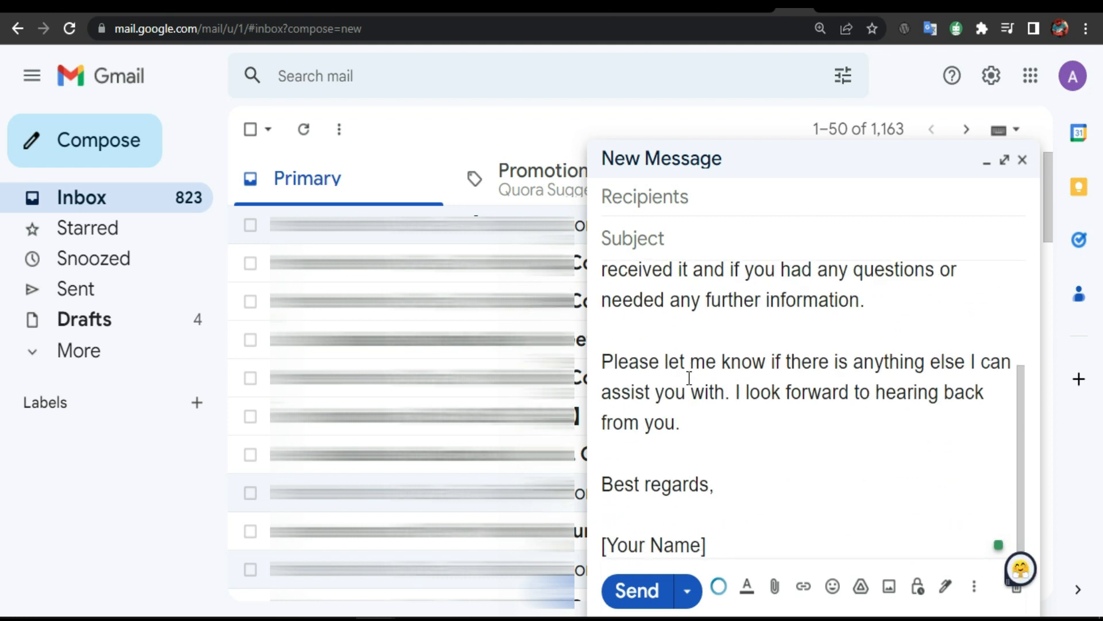
pyautogui.scroll(3, 747, 368)
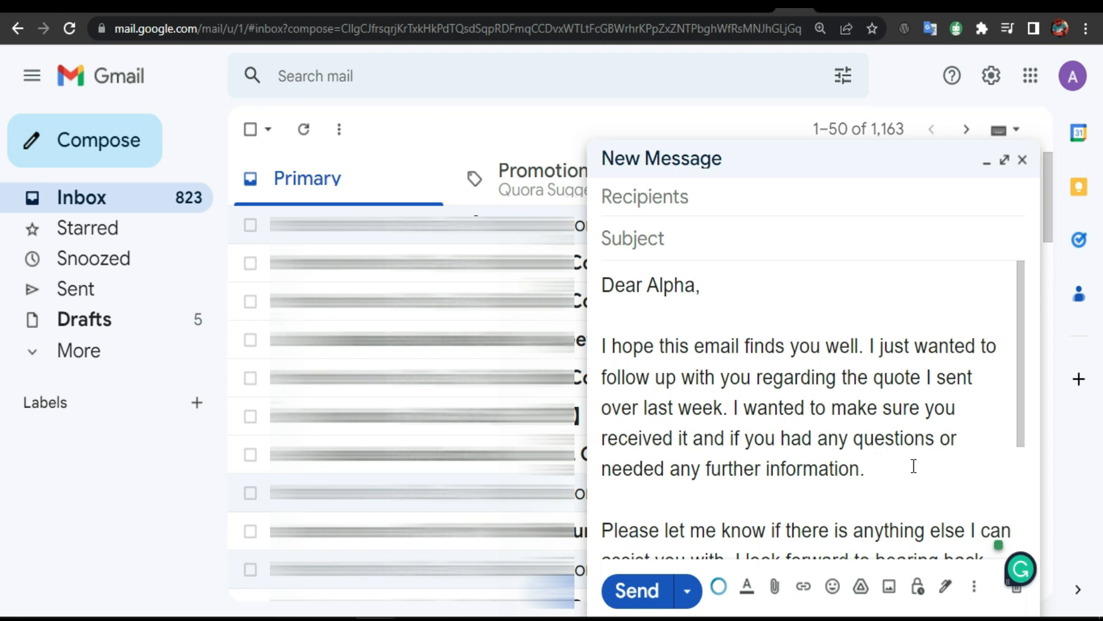
pyautogui.scroll(-3, 912, 464)
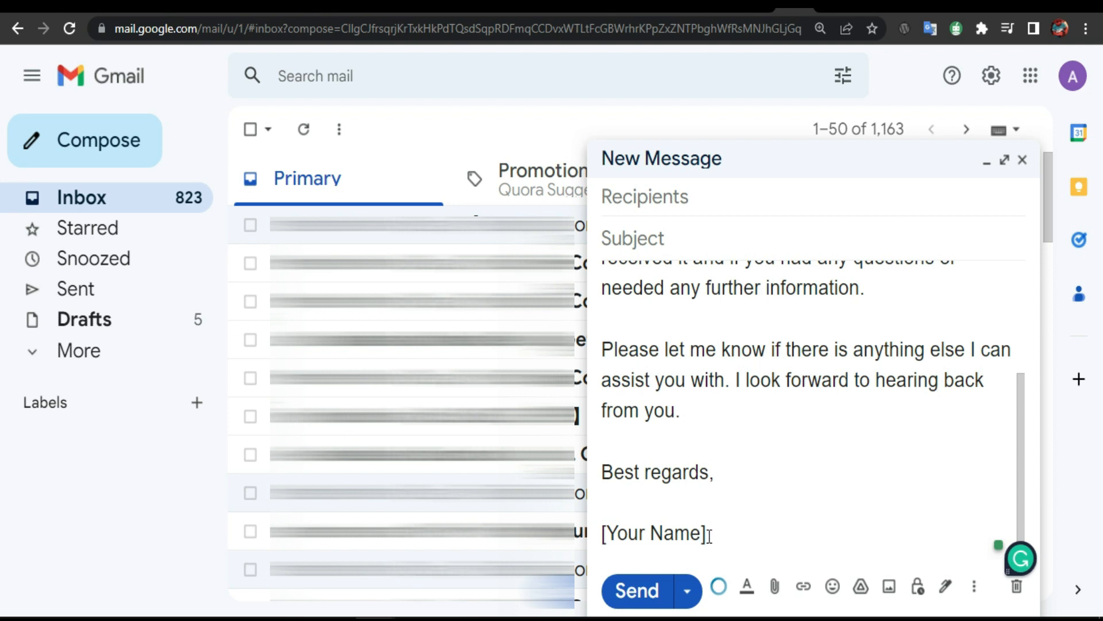
pyautogui.moveTo(702, 533); pyautogui.dragTo(594, 533)
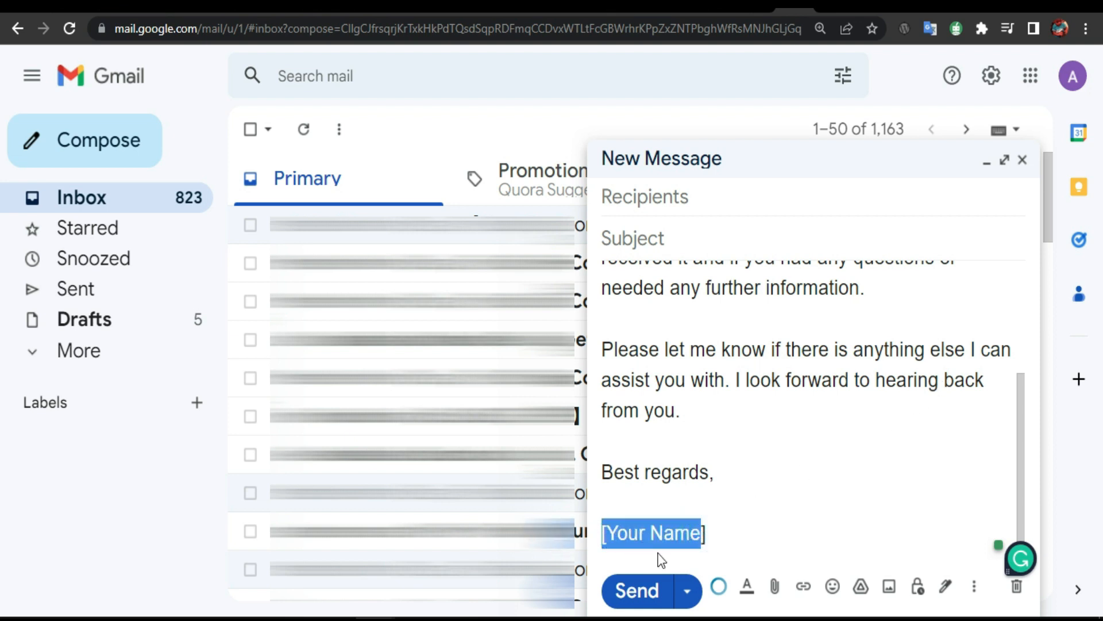
pyautogui.press('BackSpace')
pyautogui.write('a')
pyautogui.press('Delete')
pyautogui.press('BackSpace')
pyautogui.write('B')
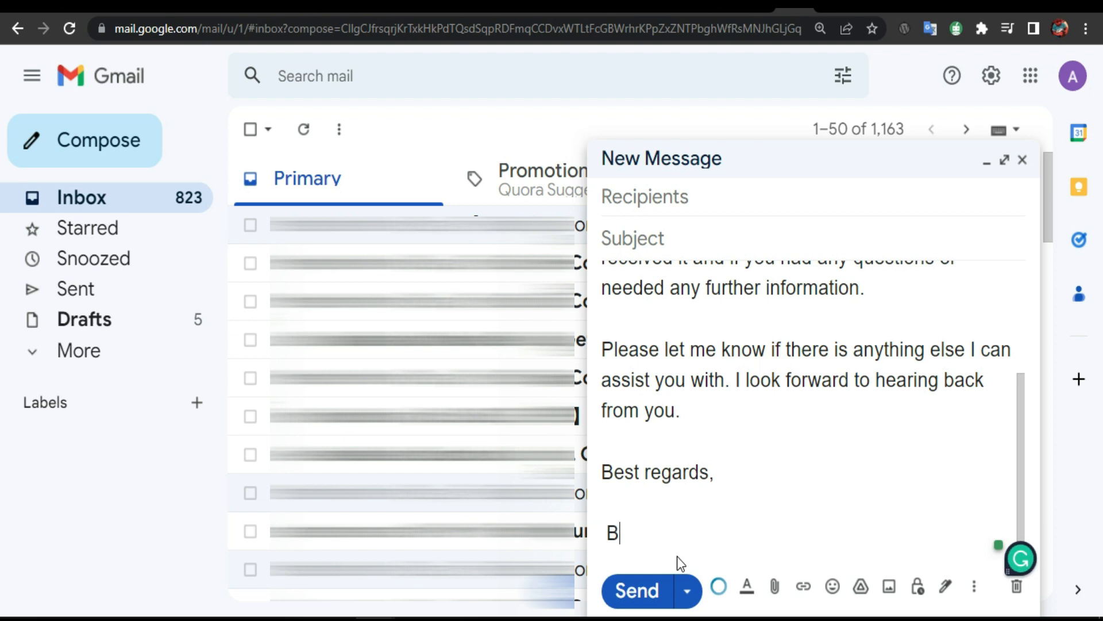
pyautogui.write('arry')
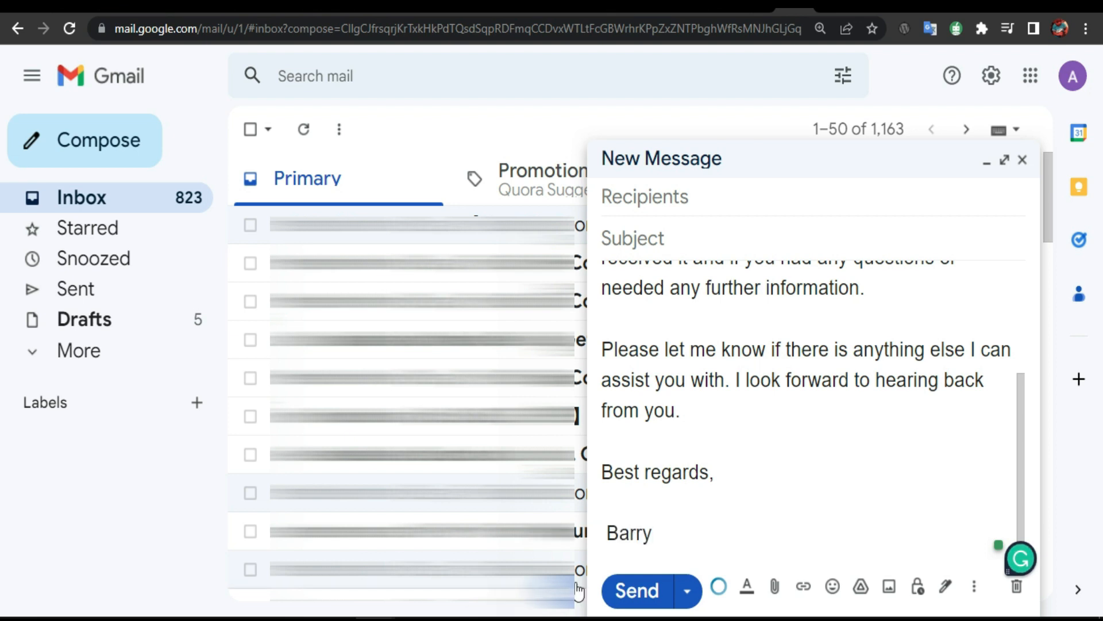